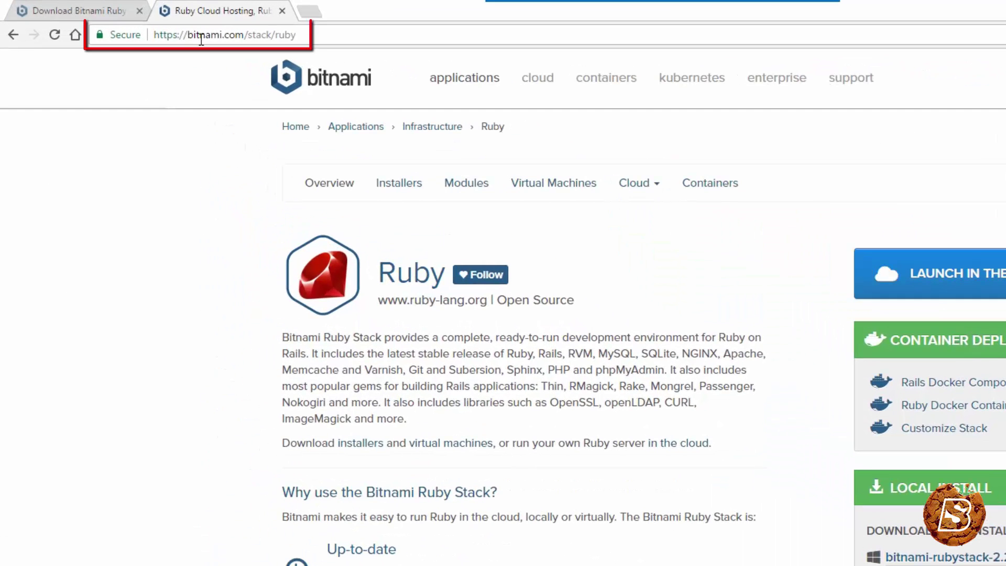
# Download the bitnami-rubystack-2.2.6-1-windows installer from the Ruby stack page and run it.
pyautogui.click(208, 27)
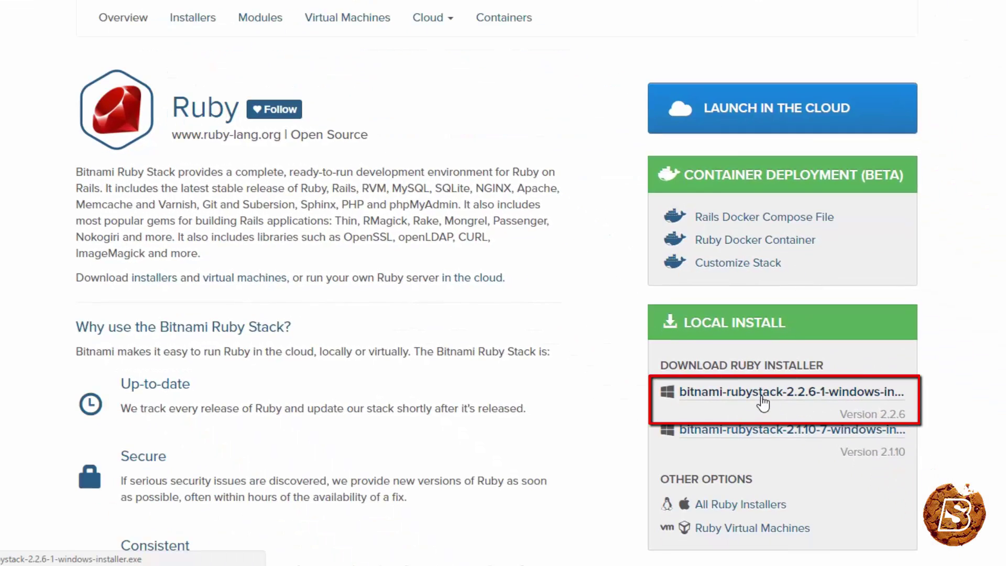
pyautogui.click(762, 404)
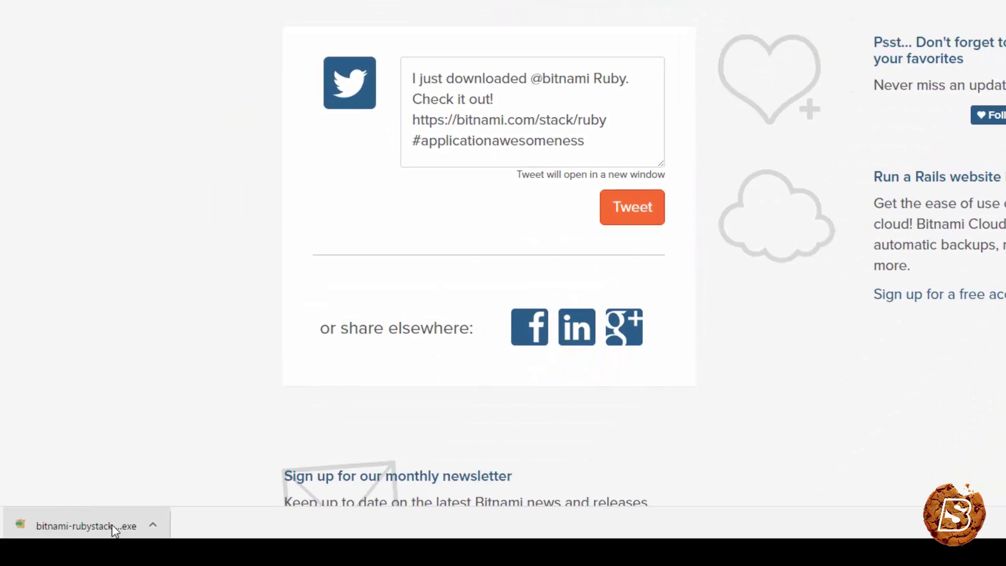
pyautogui.click(111, 524)
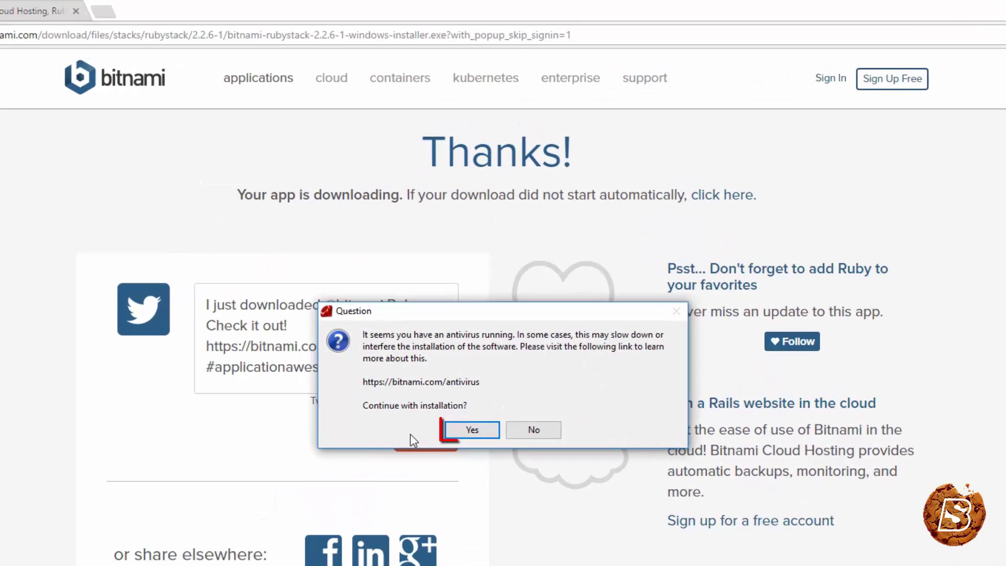
# Continue past the antivirus warning and keep the Standard installation type.
pyautogui.click(457, 432)
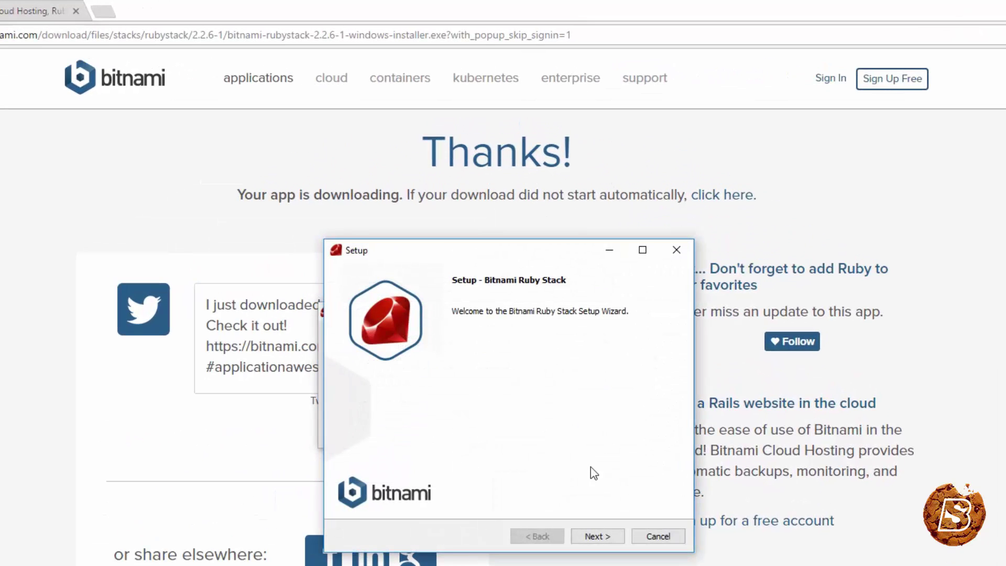
pyautogui.click(603, 542)
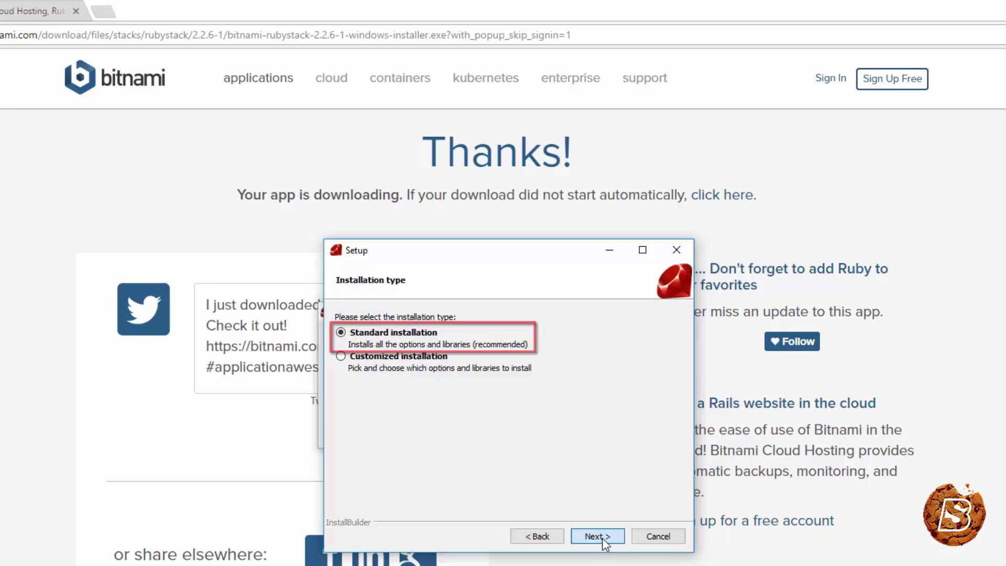
pyautogui.click(602, 539)
# Trim the version suffix so the install folder is C:\Bitnami\rubystack.
pyautogui.moveTo(466, 334); pyautogui.dragTo(501, 334)
pyautogui.press('BackSpace')
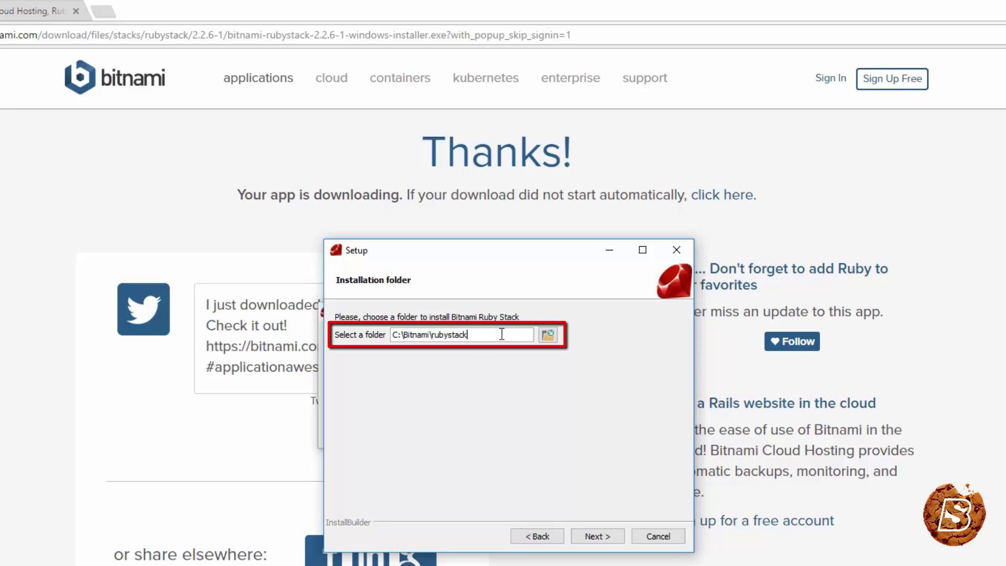
pyautogui.click(591, 539)
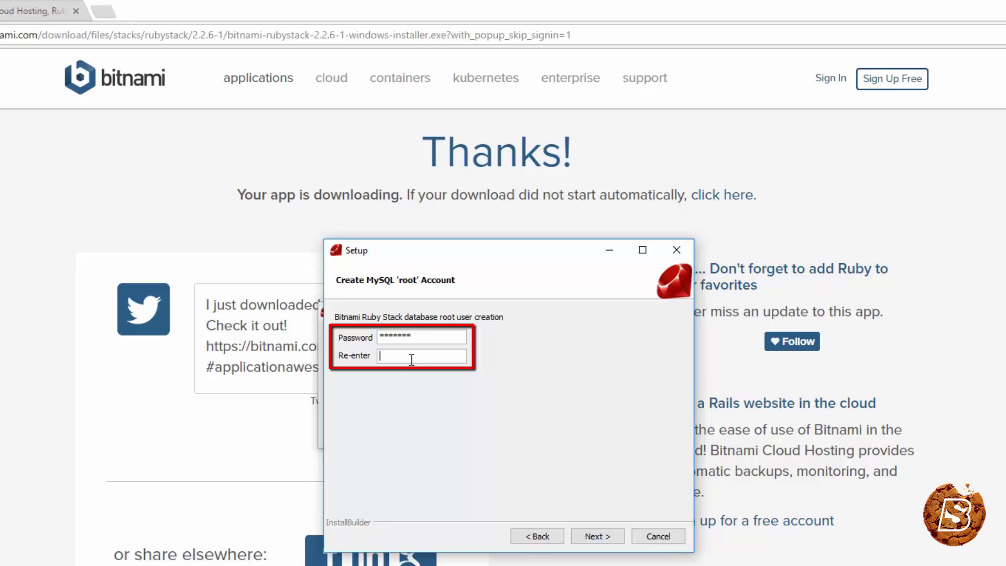
# Confirm the MySQL root password, then accept Apache port 81, the Postgres password and MySQL port 3307.
pyautogui.write('rd')
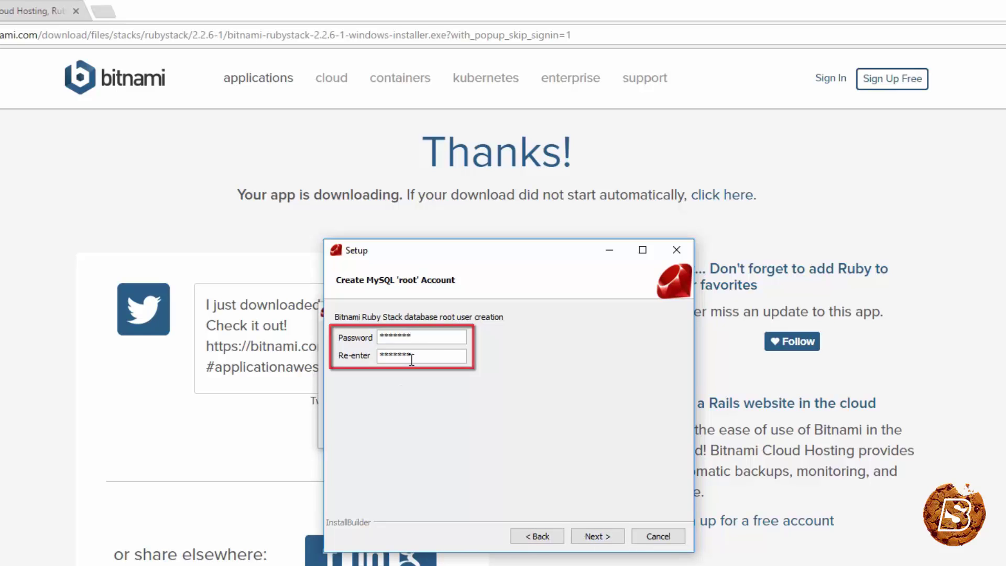
pyautogui.click(592, 536)
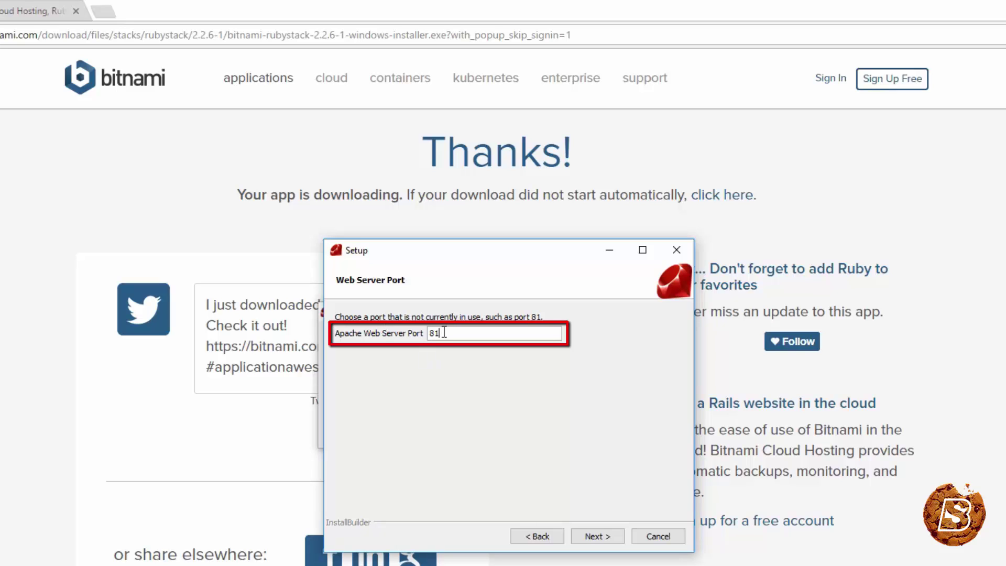
pyautogui.click(593, 537)
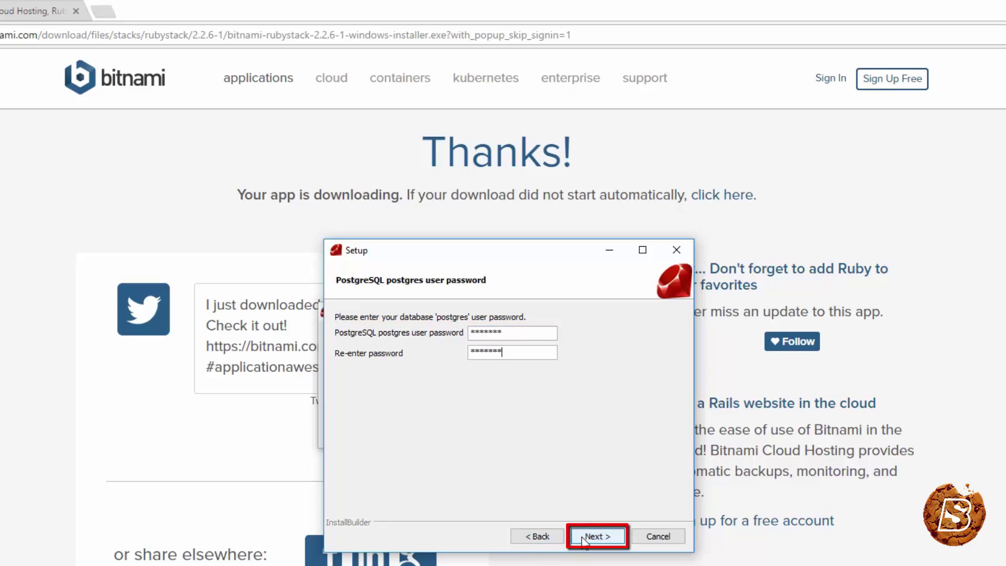
pyautogui.click(585, 537)
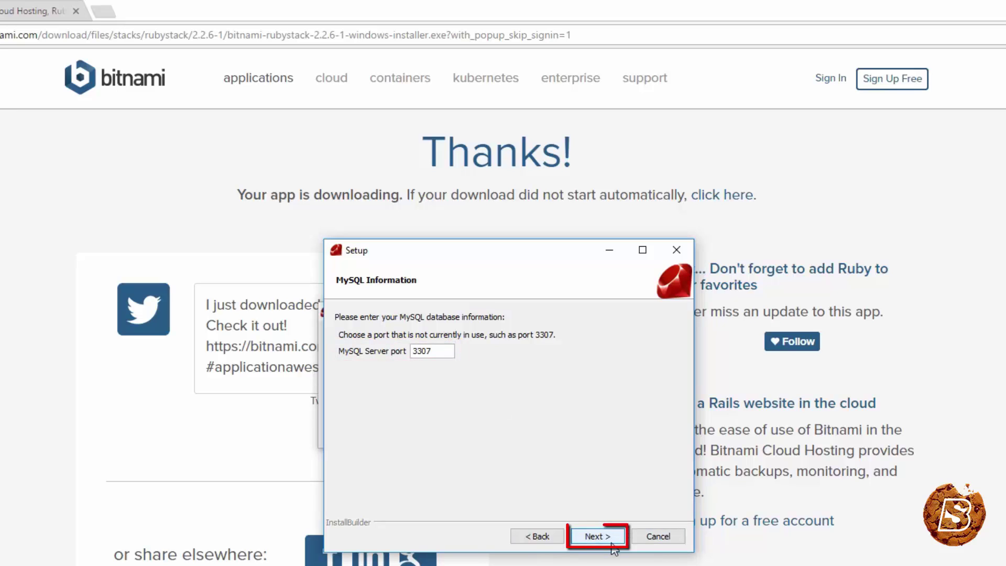
pyautogui.click(595, 536)
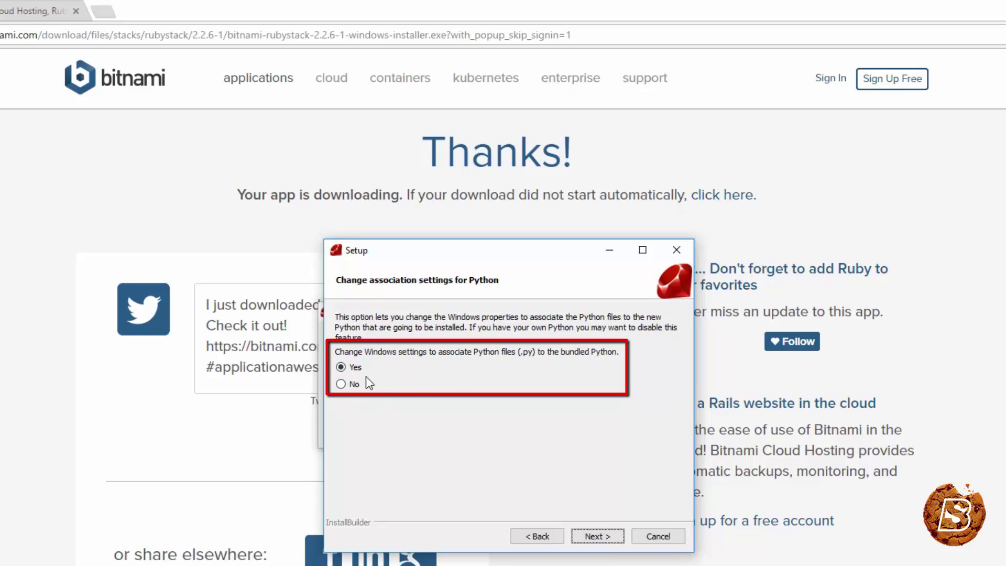
# Keep the Python file association, untick 'Launch rubystack in the cloud', and start the installation.
pyautogui.click(604, 539)
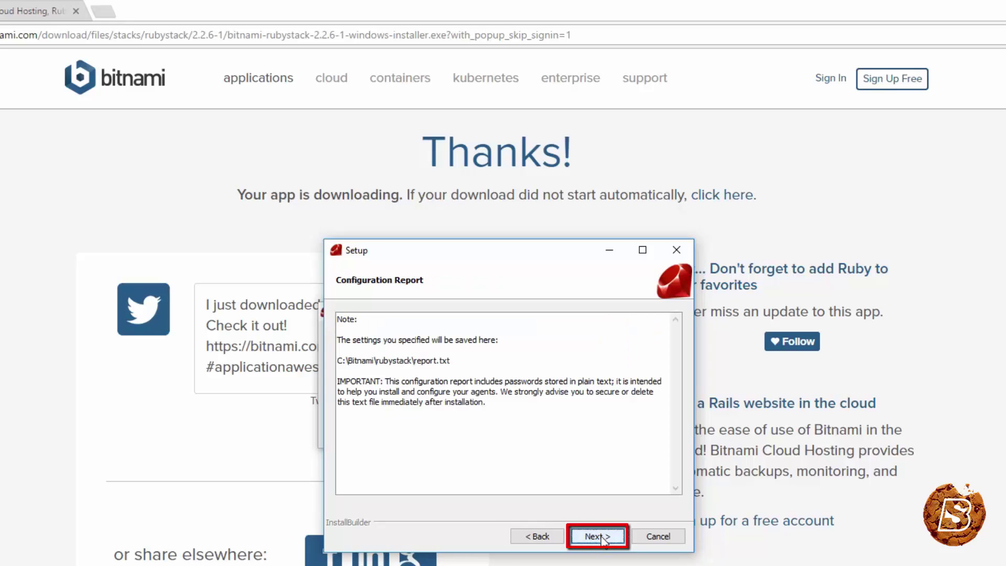
pyautogui.click(600, 541)
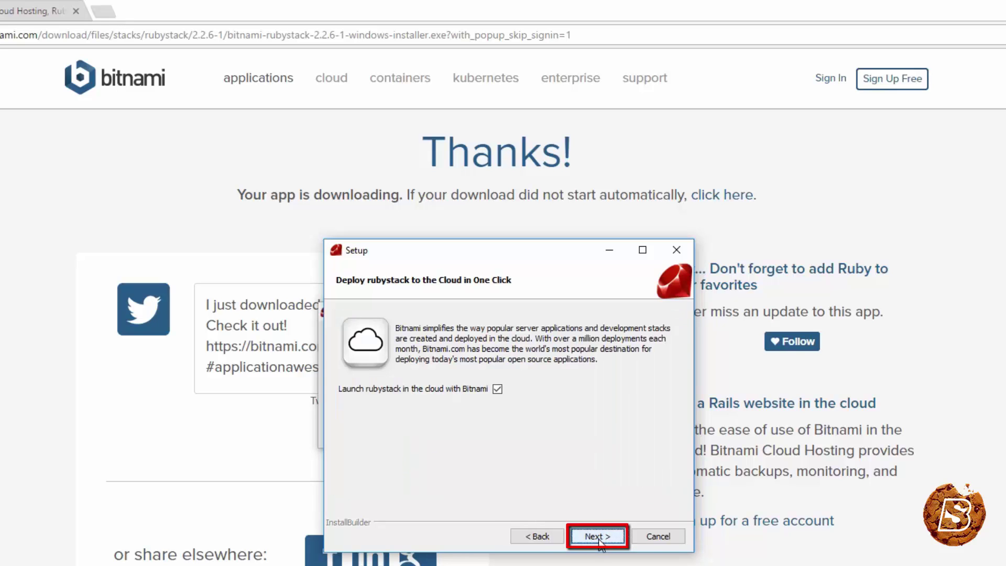
pyautogui.press('space')
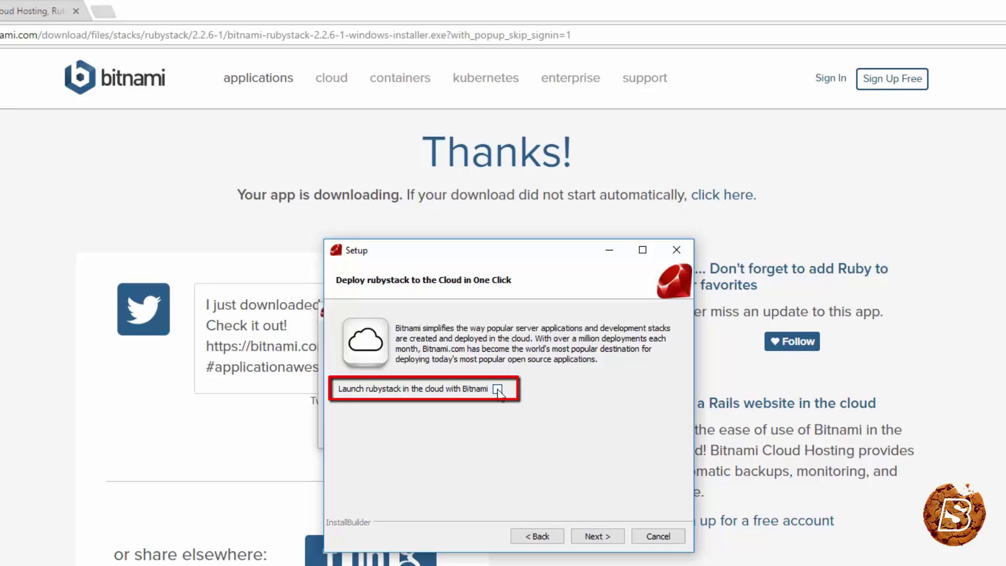
pyautogui.click(594, 537)
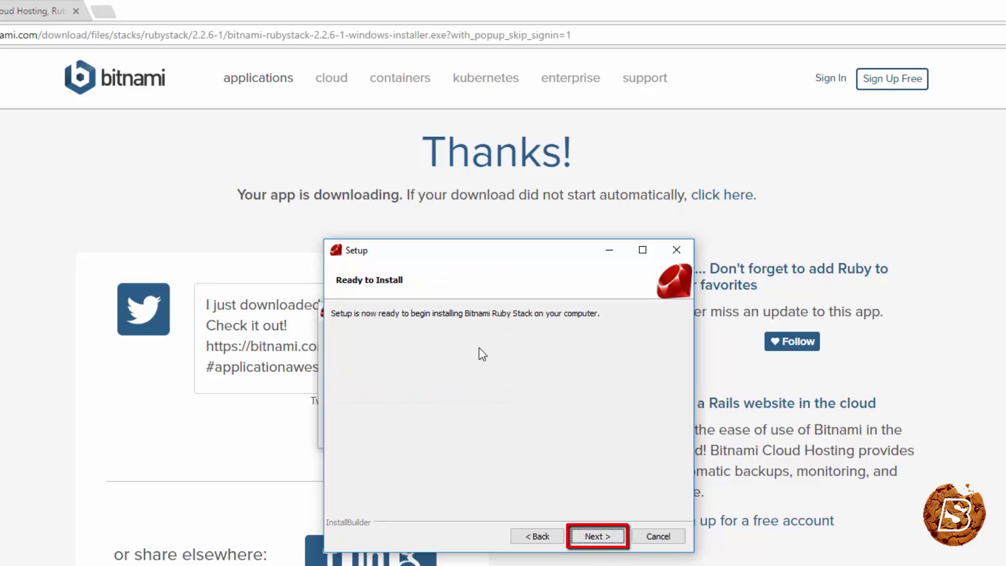
pyautogui.click(597, 536)
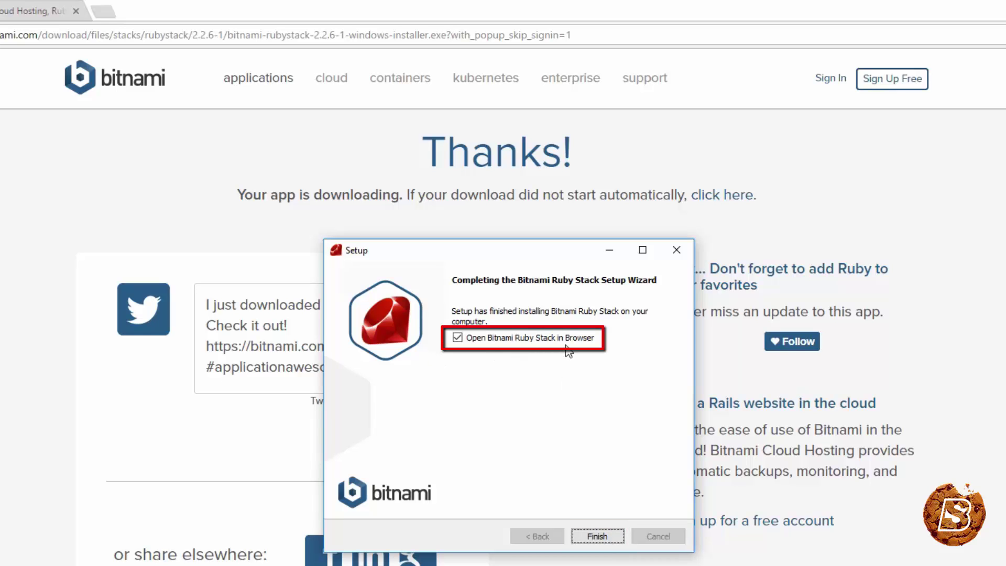
# Finish setup to open the welcome page at 127.0.0.1:82 and check the C:/Bitnami/rubystacks install directory.
pyautogui.click(595, 536)
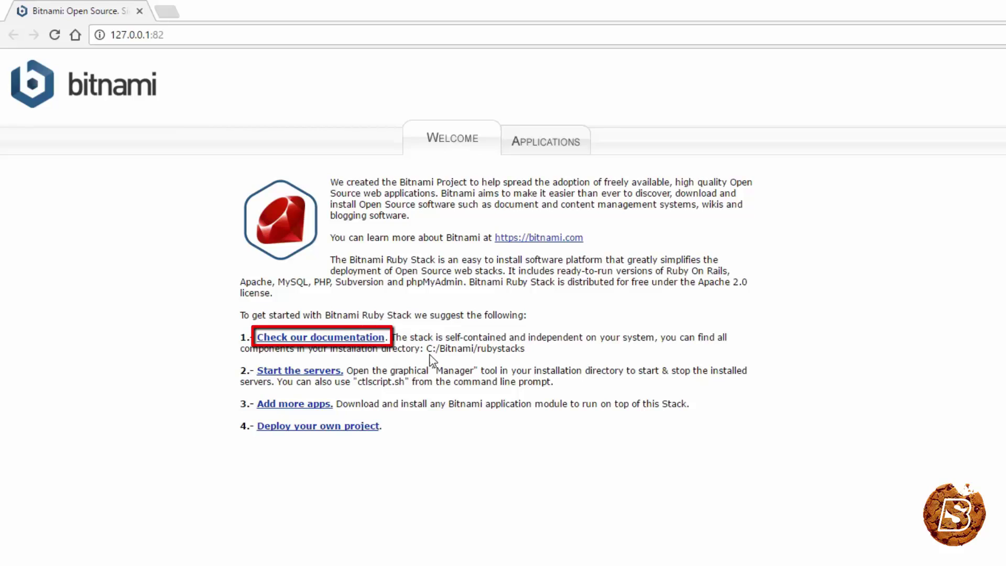
pyautogui.moveTo(426, 348); pyautogui.dragTo(536, 349)
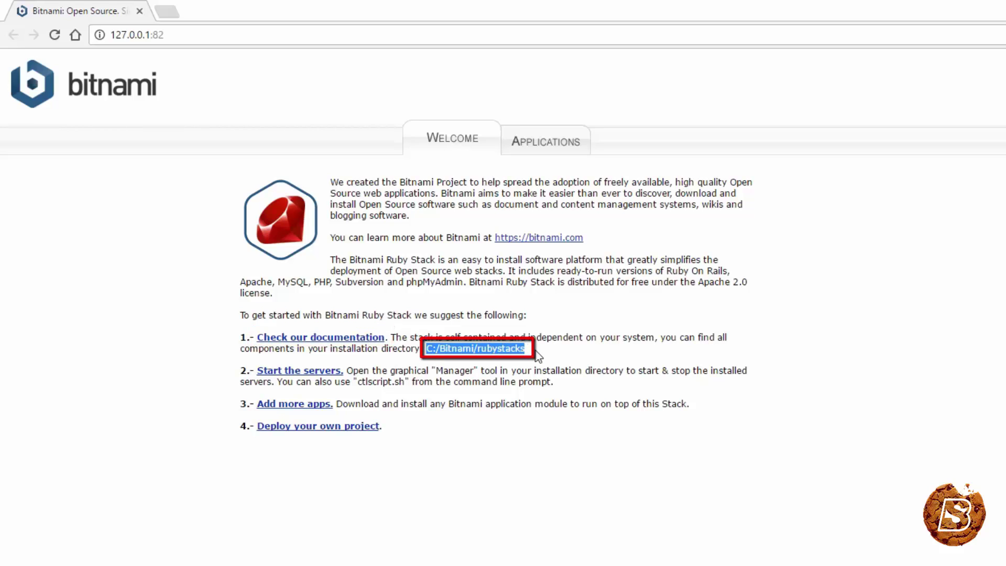
pyautogui.click(300, 375)
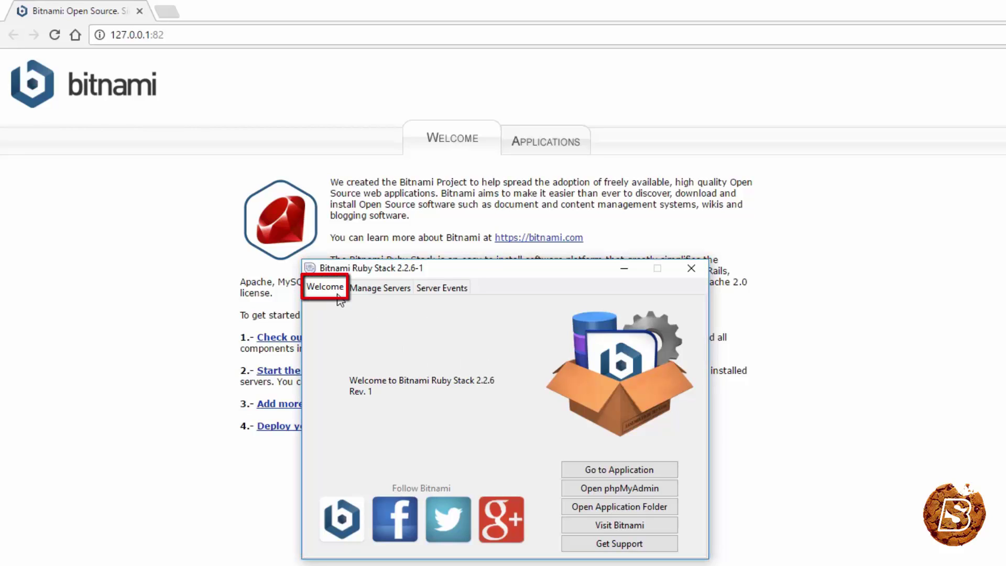
# Check that MySQL, Postgres and Apache show Running under Manage Servers, sorted by Server.
pyautogui.click(382, 287)
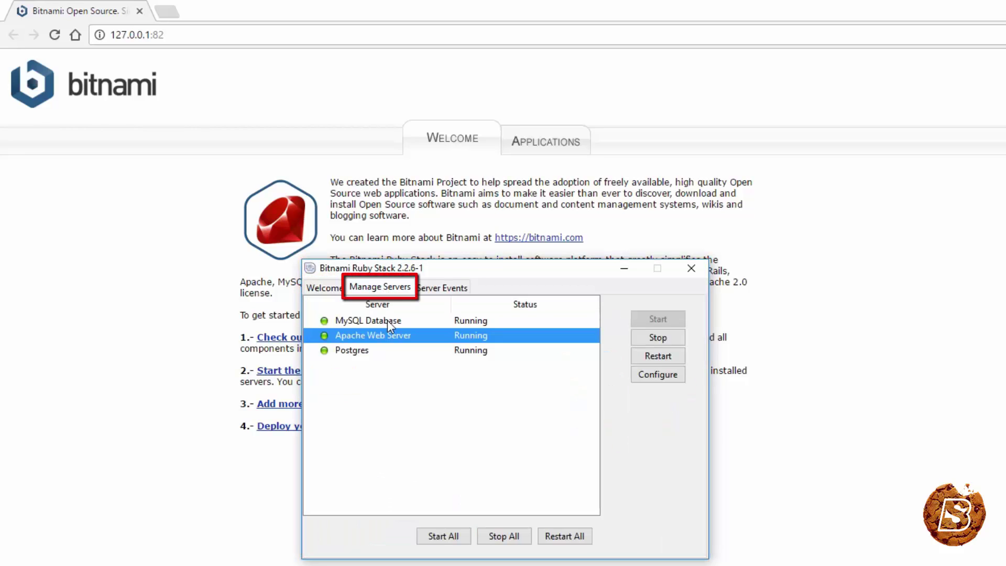
pyautogui.click(441, 289)
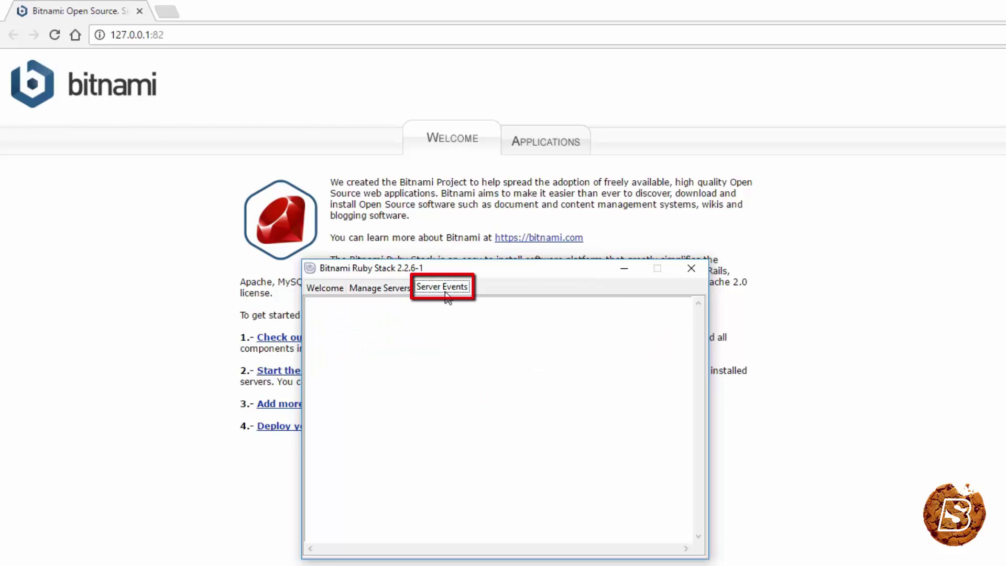
pyautogui.click(385, 288)
pyautogui.click(354, 322)
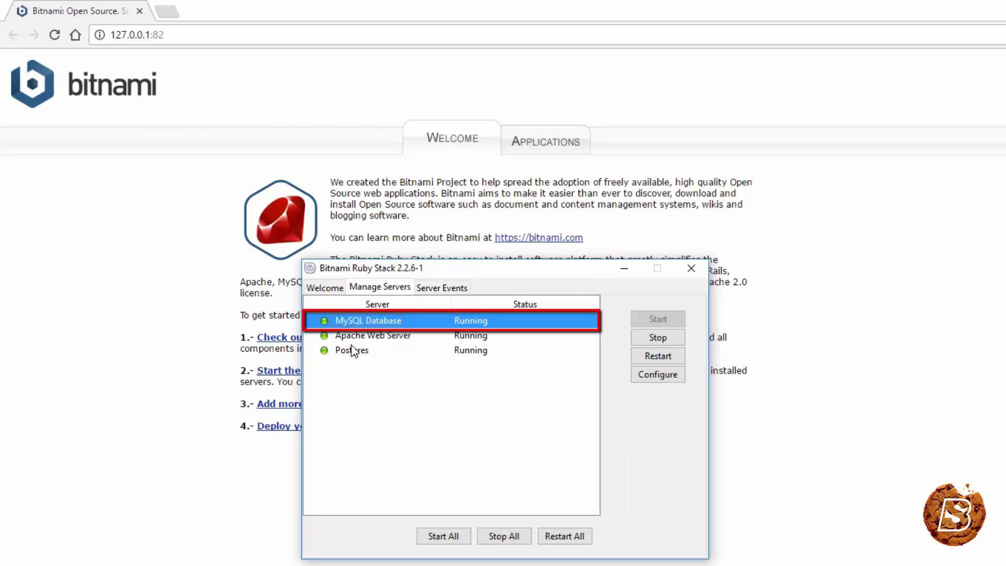
pyautogui.click(348, 351)
pyautogui.click(382, 336)
pyautogui.click(360, 306)
pyautogui.click(325, 287)
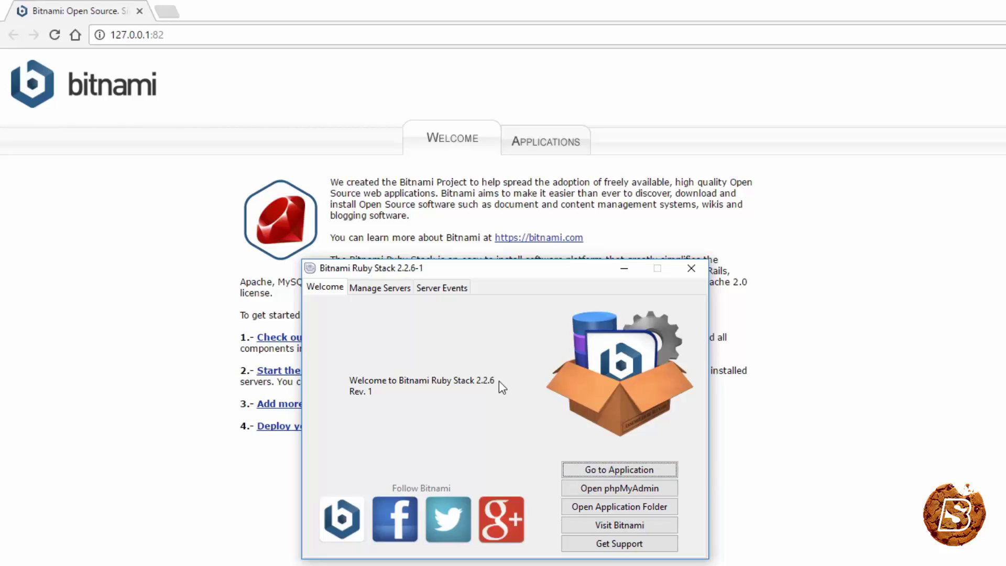
# Recheck the server event log and MySQL status, then close the stack manager.
pyautogui.click(441, 287)
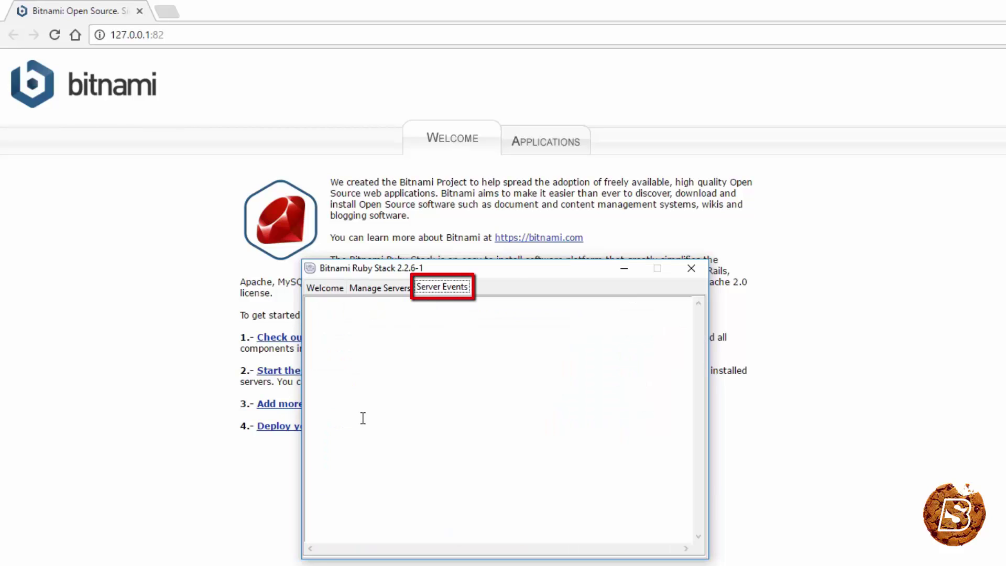
pyautogui.click(380, 287)
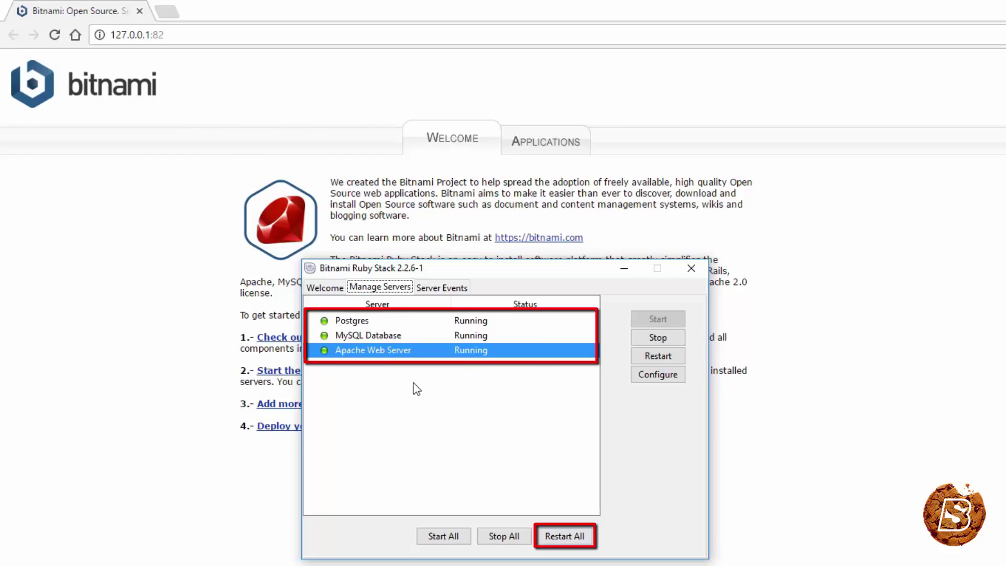
pyautogui.click(365, 338)
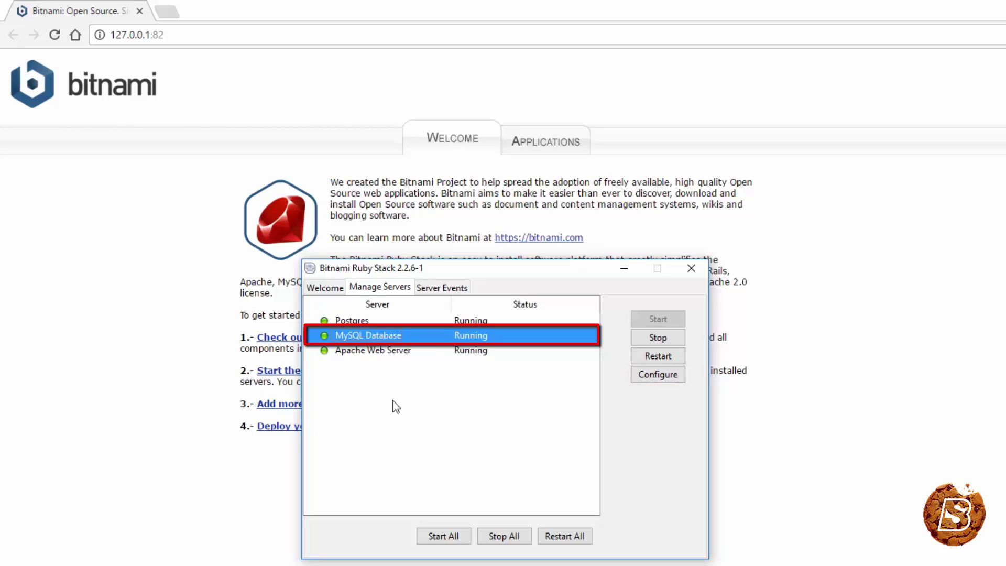
pyautogui.click(321, 288)
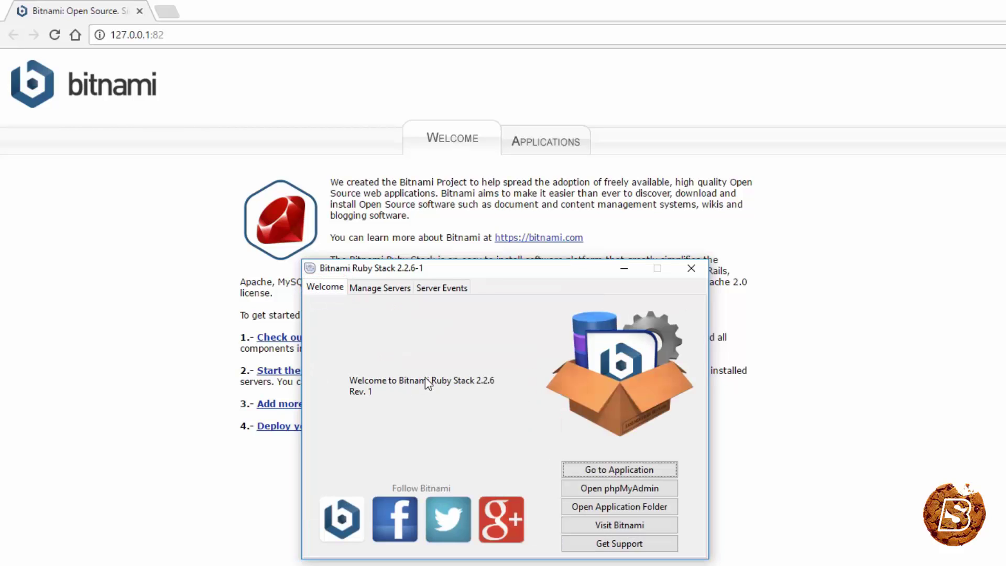
pyautogui.click(197, 482)
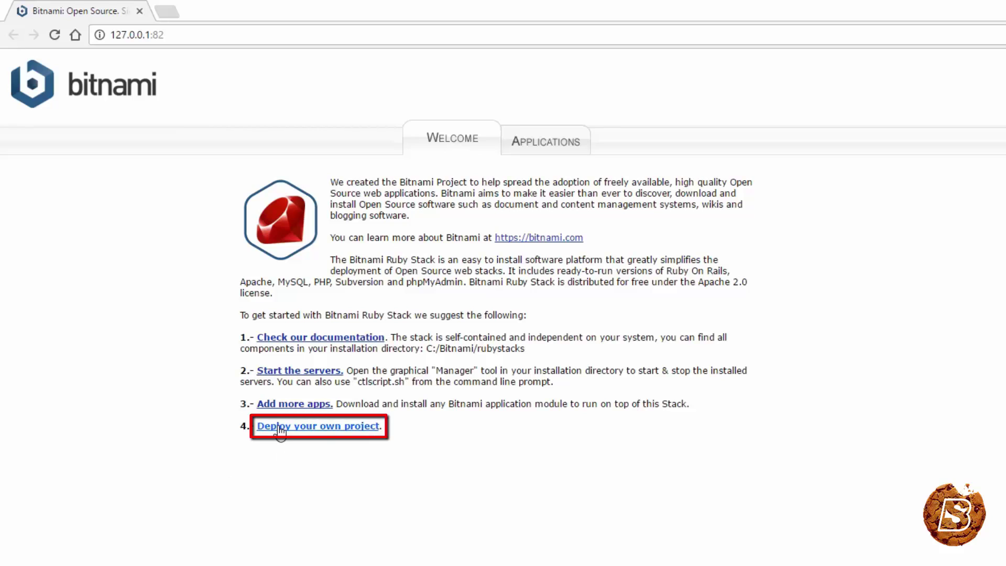